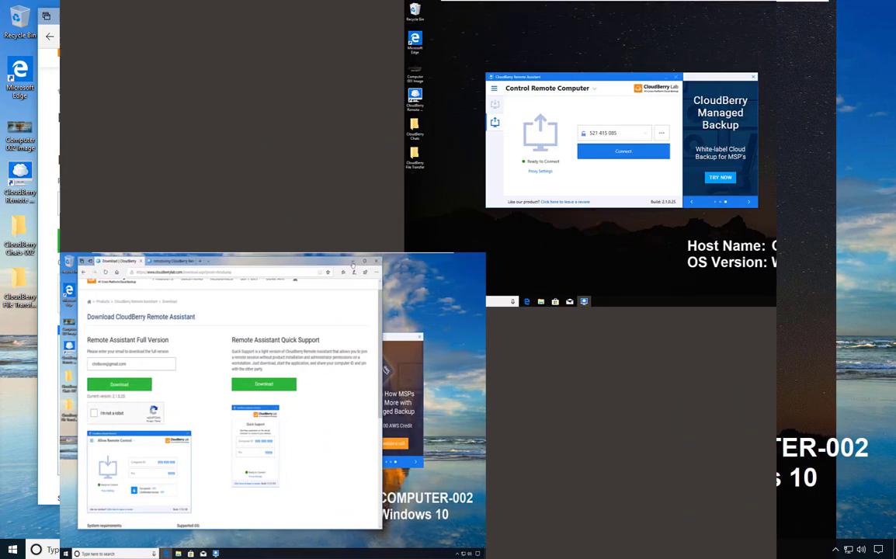
Minimize the browser, move the Options window aside, and return to Allow Remote Control on COMPUTER-002.
click(339, 262)
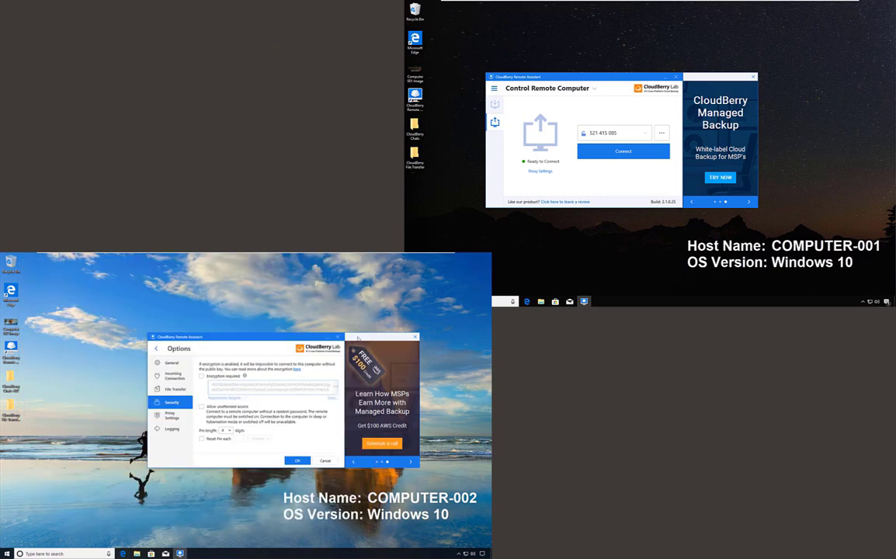
drag(271, 343, 245, 325)
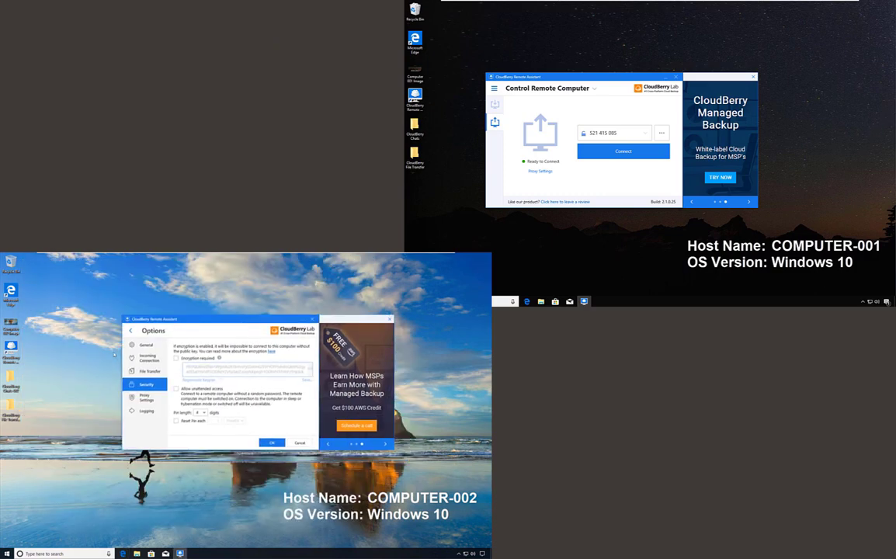
click(130, 332)
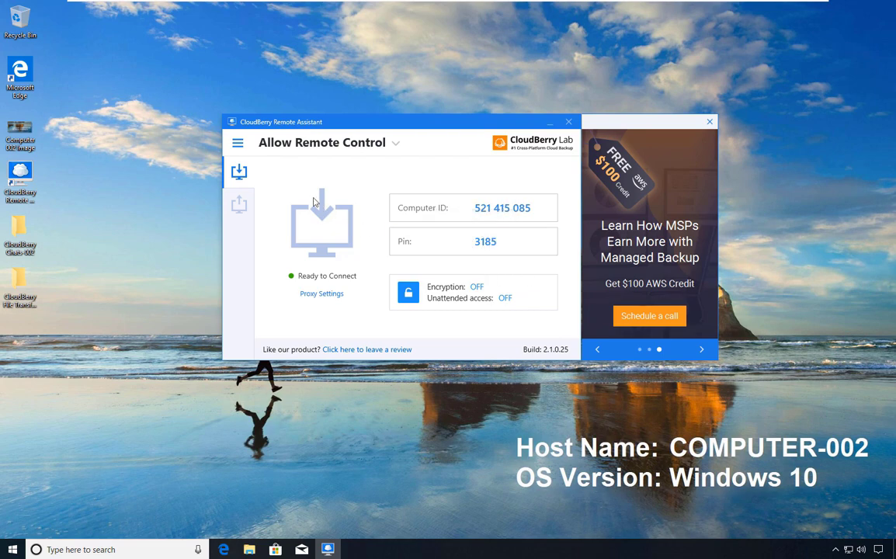
In Options > Security, set the PIN length to 8 digits.
click(238, 144)
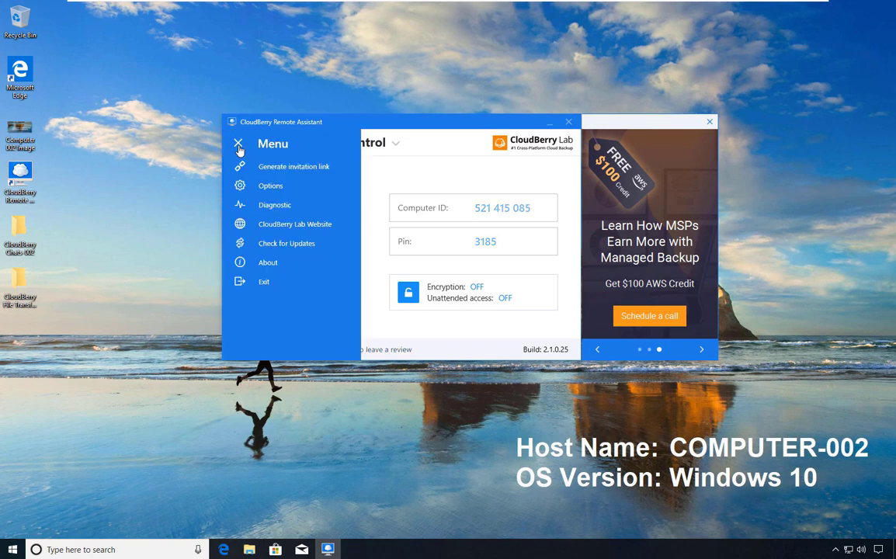
click(239, 144)
click(239, 144)
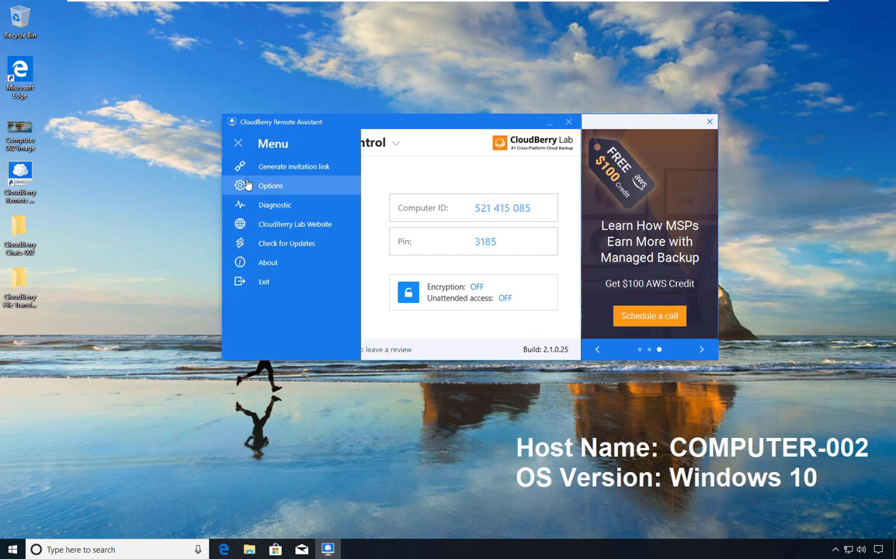
click(245, 185)
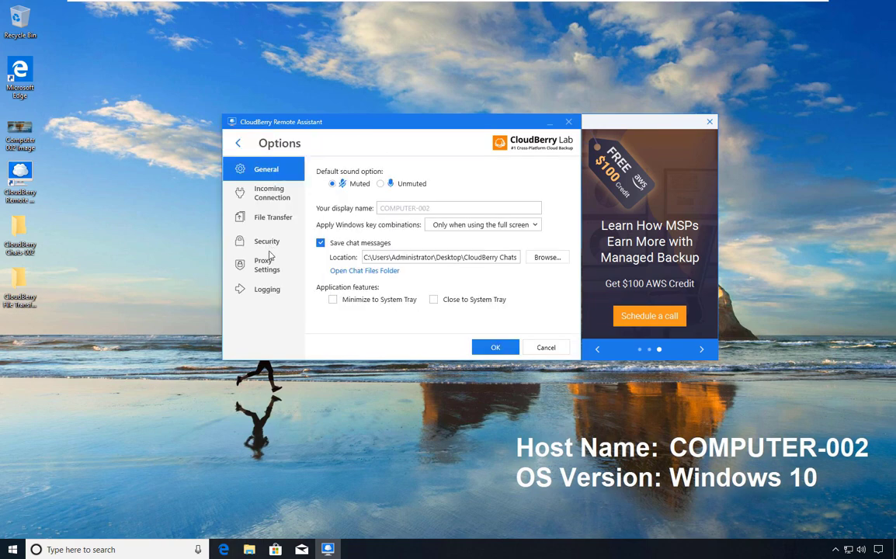
click(267, 242)
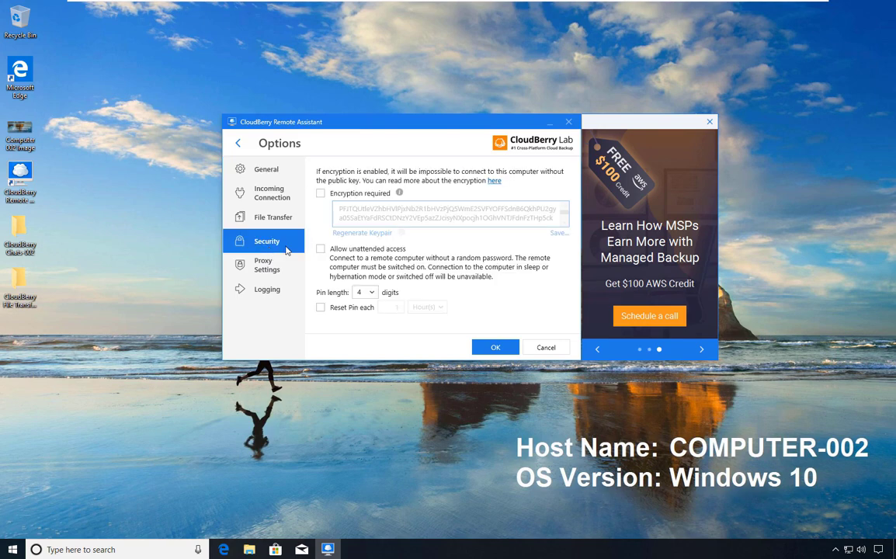
click(370, 293)
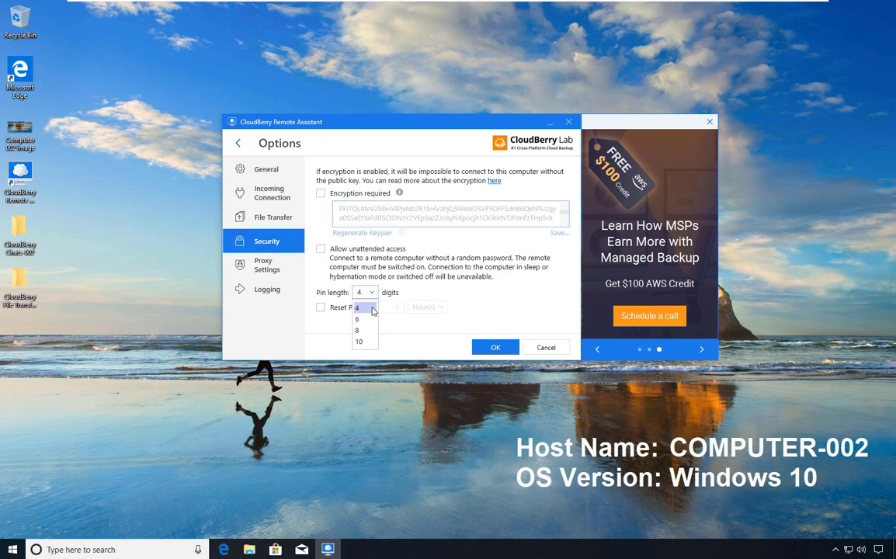
click(359, 331)
Turn on Reset Pin every 1 Minute(s) and save the security settings.
click(321, 307)
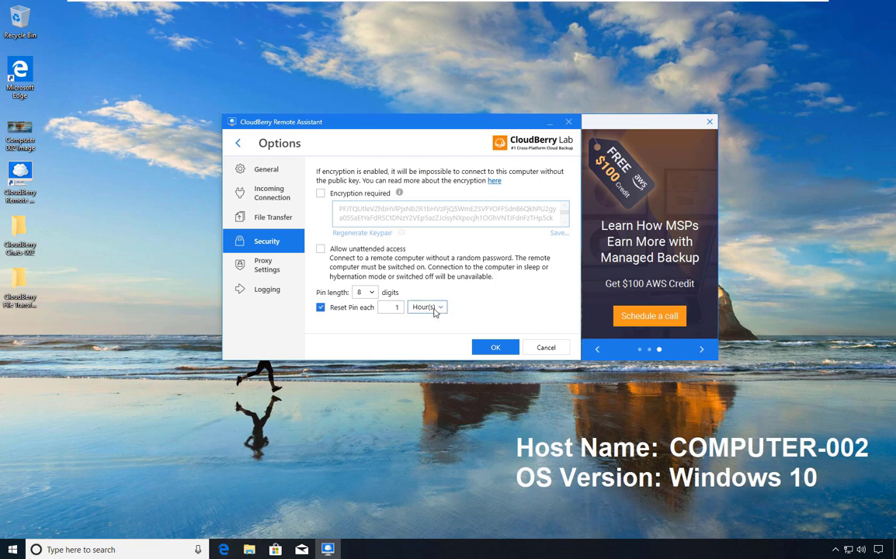
click(435, 308)
click(420, 325)
drag(391, 307, 401, 310)
click(420, 309)
click(420, 309)
drag(396, 308, 403, 313)
click(495, 351)
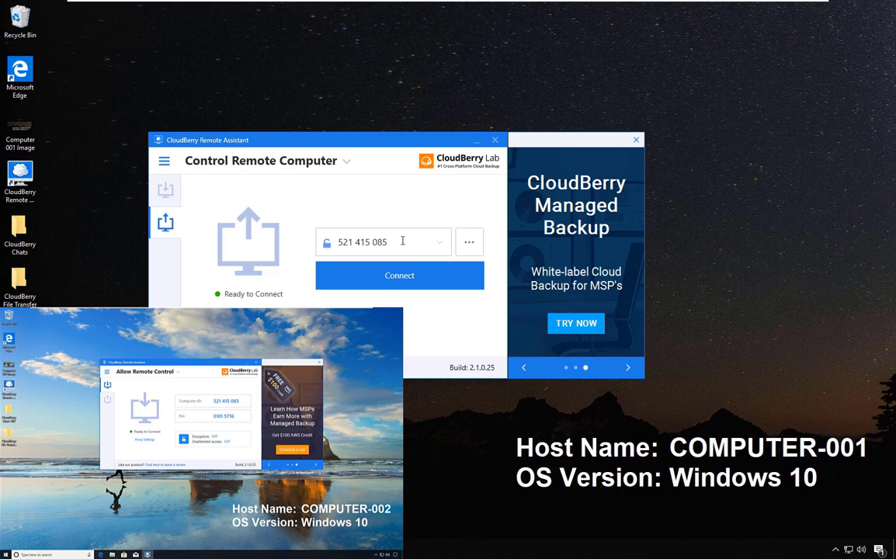
Connect to COMPUTER-002 by its ID and submit its PIN to open a view-only session.
drag(422, 237, 309, 219)
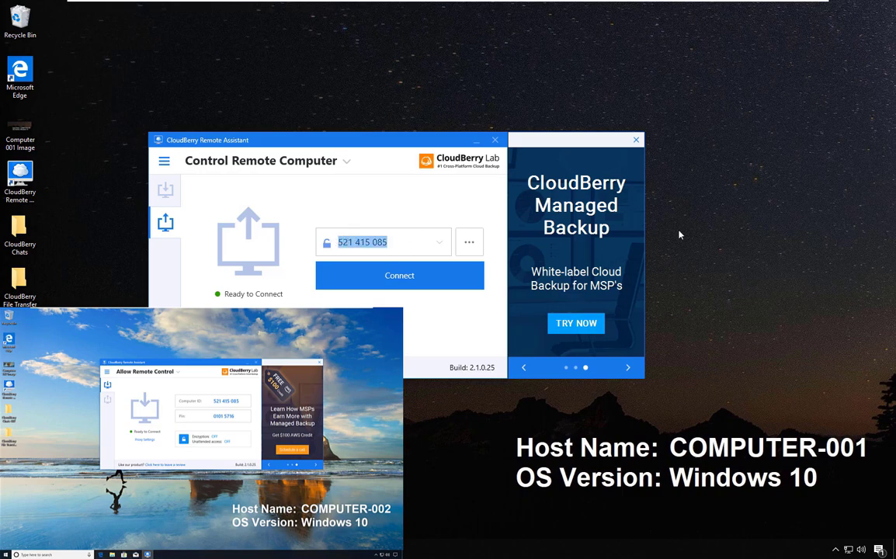
click(405, 278)
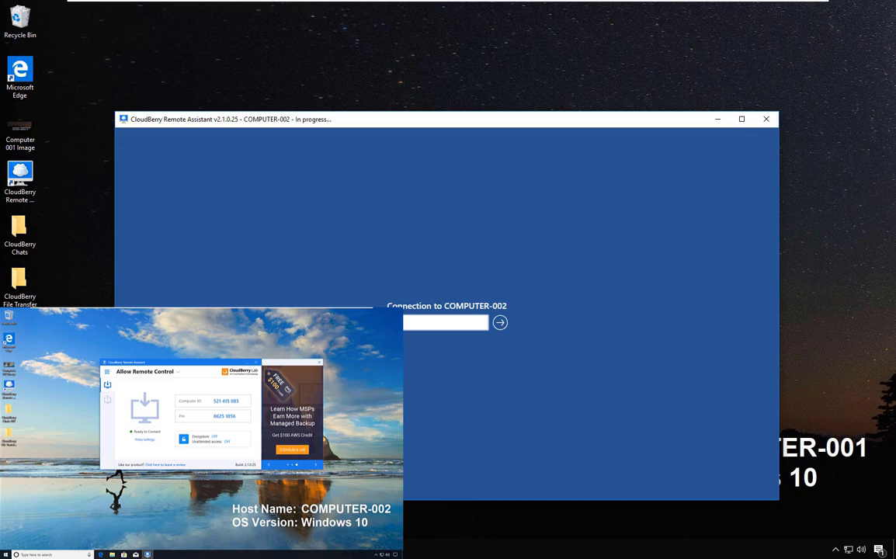
click(500, 322)
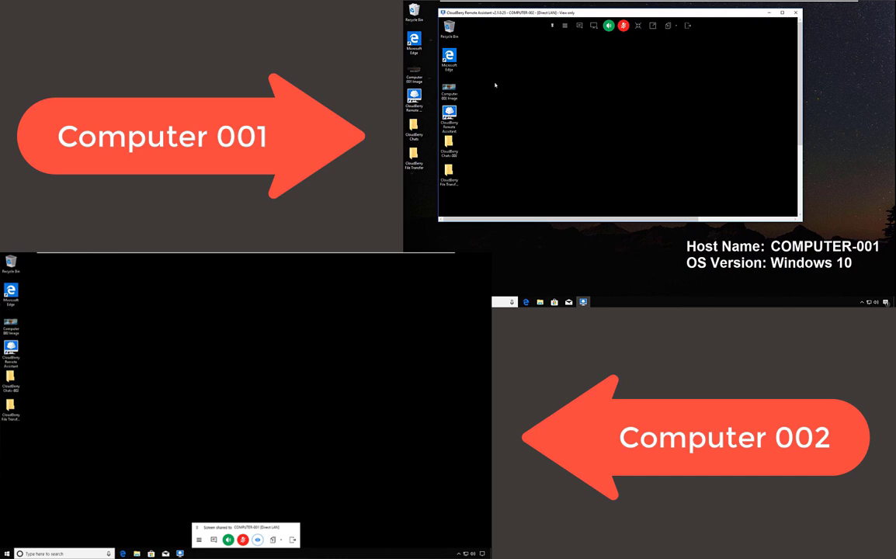
Try moving the Computer 001 Image icon in view-only mode, then choose Request Full Control.
click(14, 326)
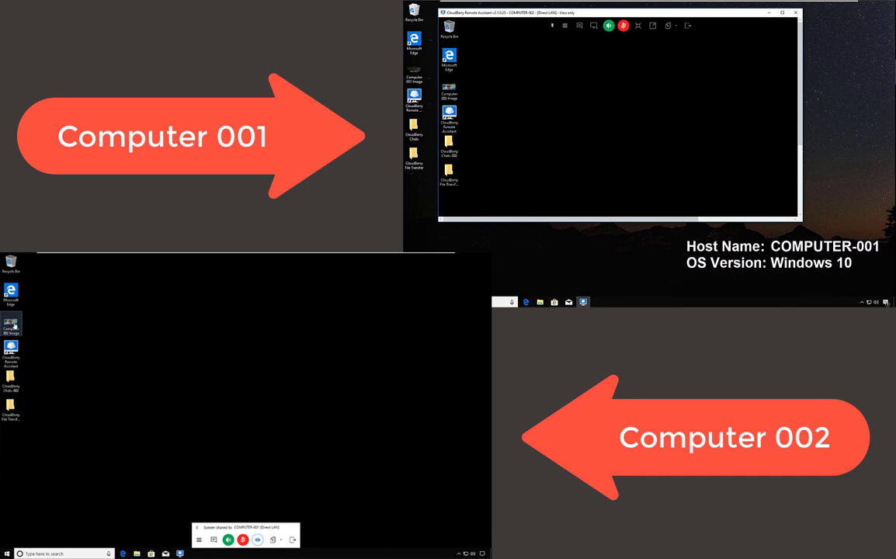
click(195, 312)
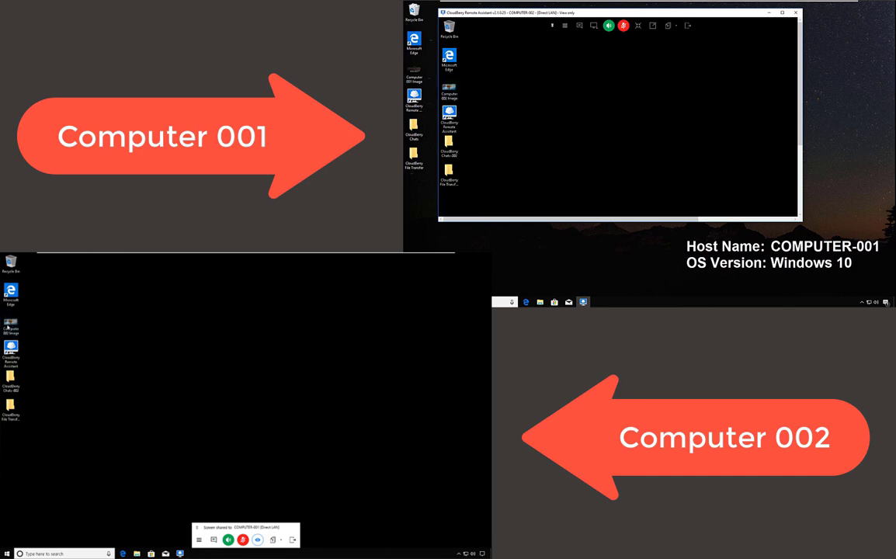
mouse_move(11, 323)
mouse_down()
mouse_move(128, 307)
mouse_move(132, 292)
mouse_move(104, 311)
mouse_move(13, 324)
mouse_up()
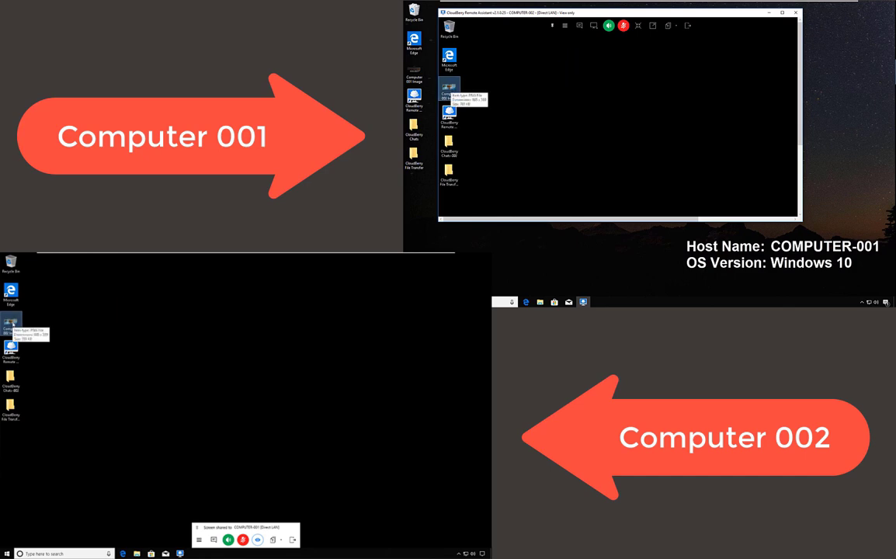
click(565, 26)
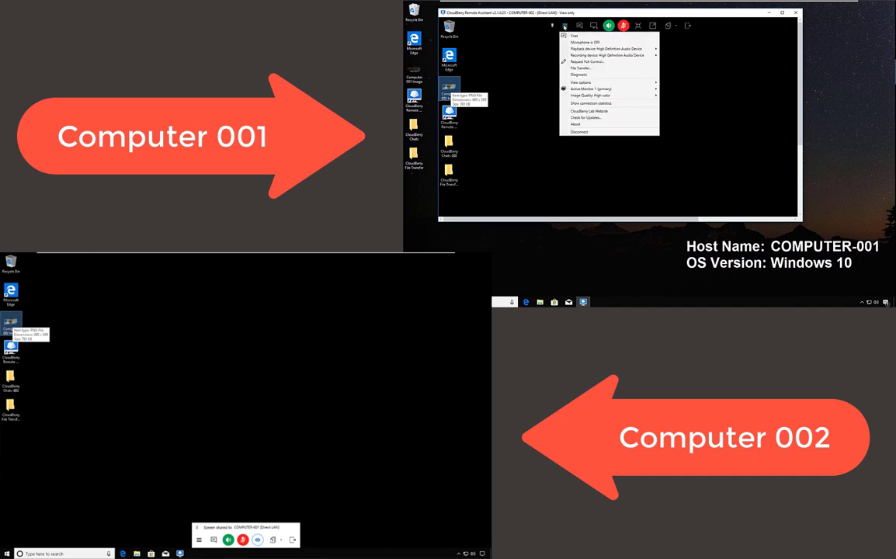
click(574, 64)
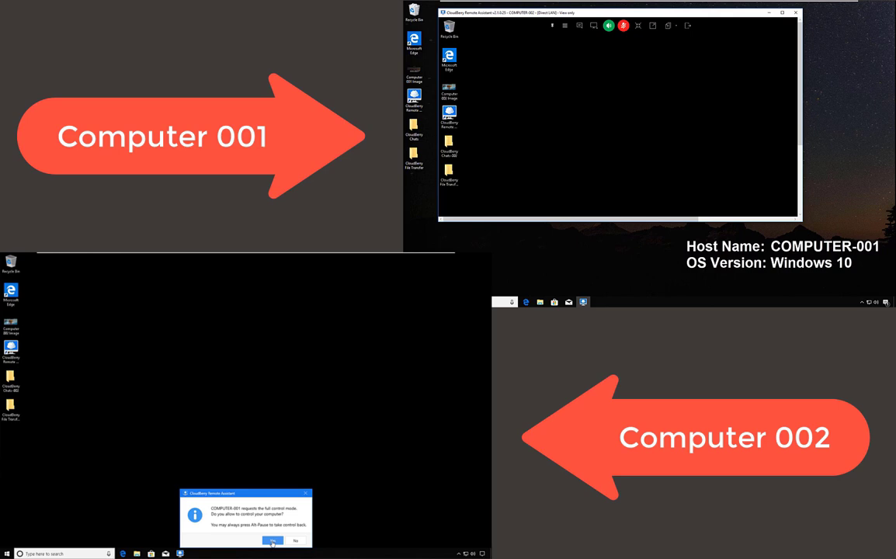
Allow full control on COMPUTER-002, move the Computer 001 Image icon remotely, then disconnect.
click(272, 541)
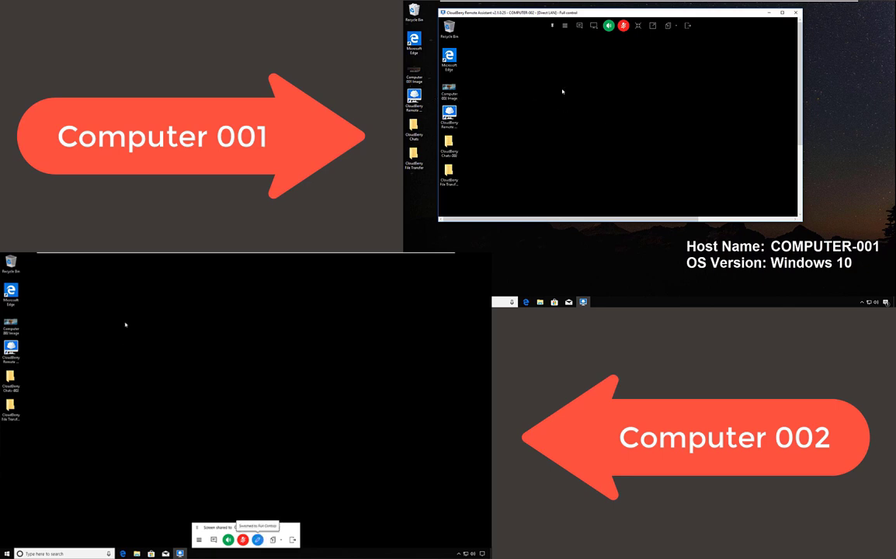
mouse_move(451, 89)
mouse_down()
mouse_move(546, 99)
mouse_move(449, 91)
mouse_up()
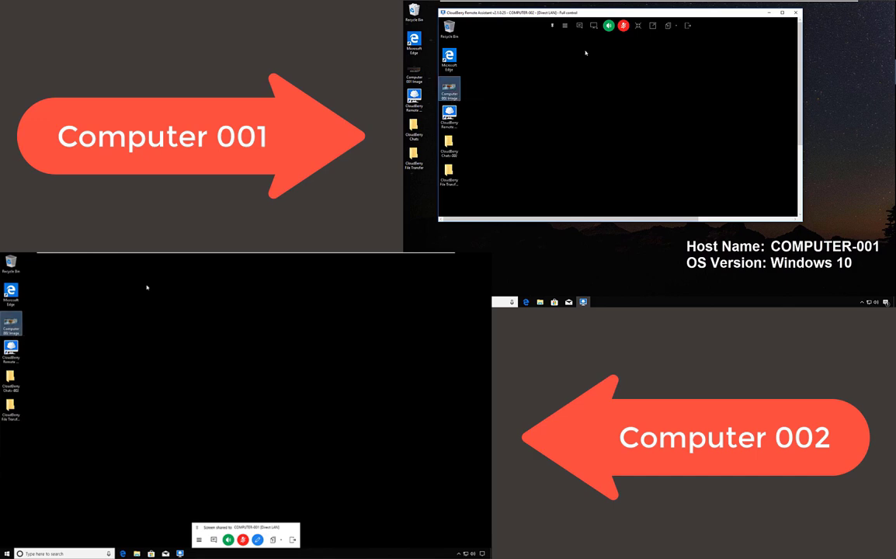
click(687, 26)
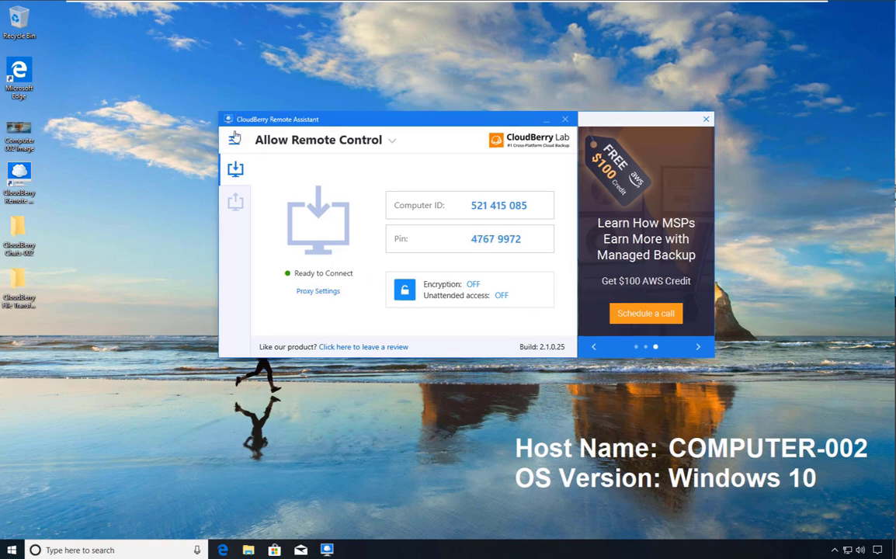
Tick Encryption required in Options > Security on COMPUTER-002.
click(234, 138)
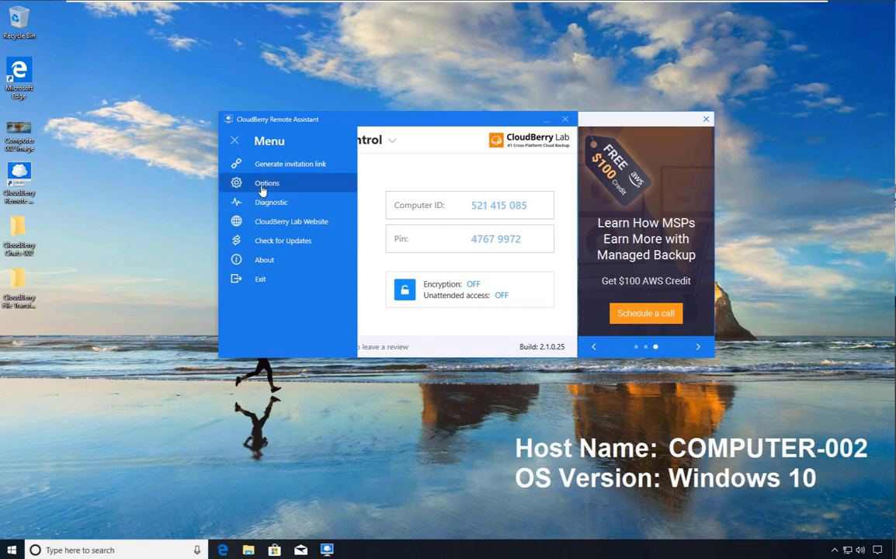
click(262, 187)
click(263, 239)
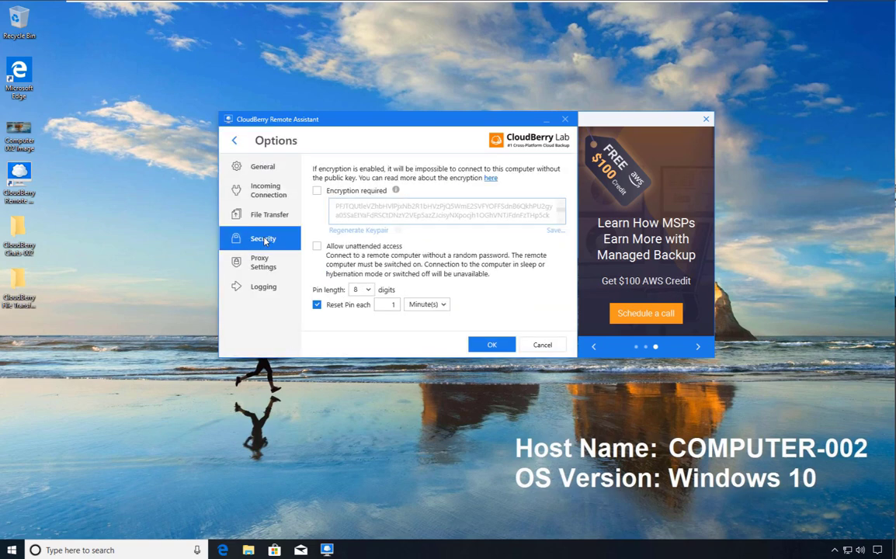
click(317, 191)
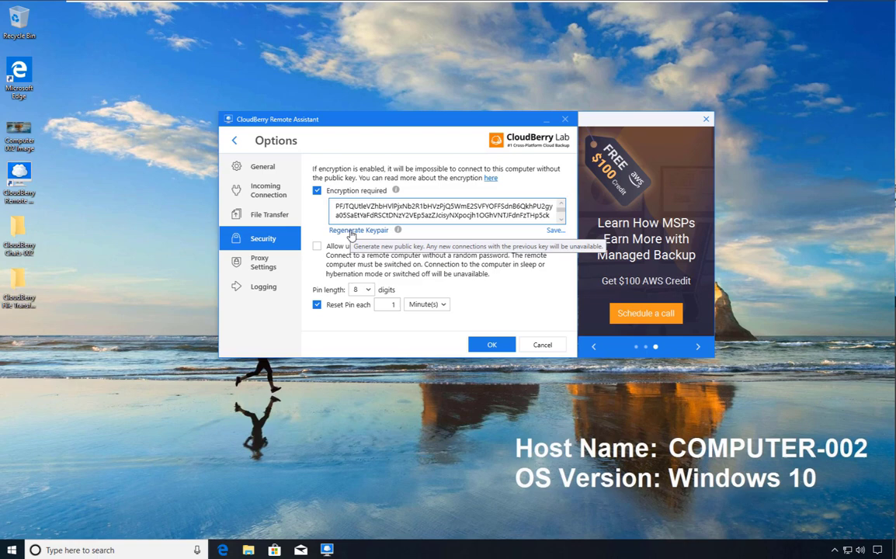
Regenerate the keypair and confirm Yes past the connection-termination warning.
click(350, 232)
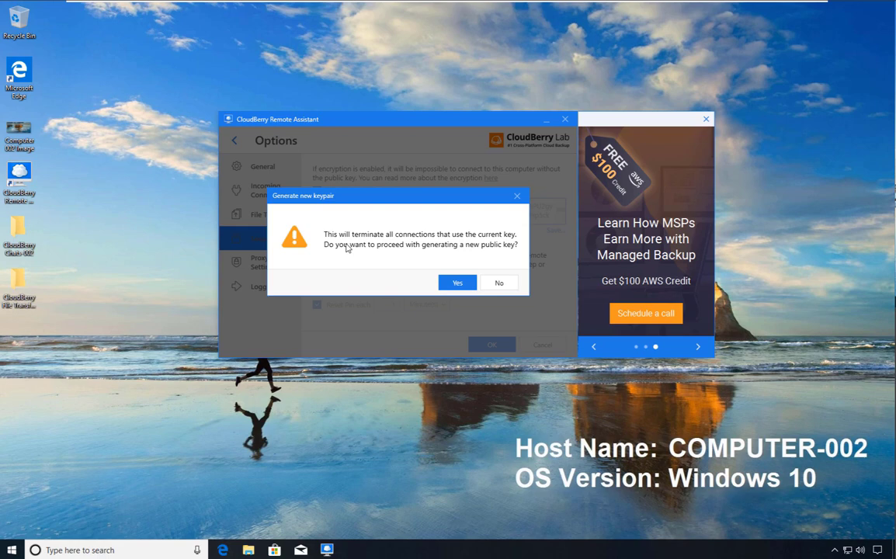
click(457, 282)
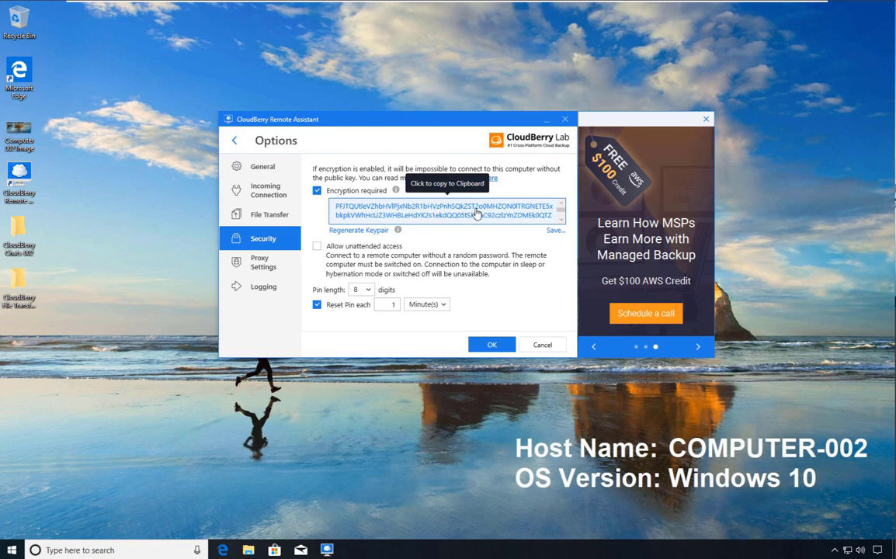
Save the public key as ra-key-COMPUTER-002 on the Desktop and close Options with OK.
click(555, 231)
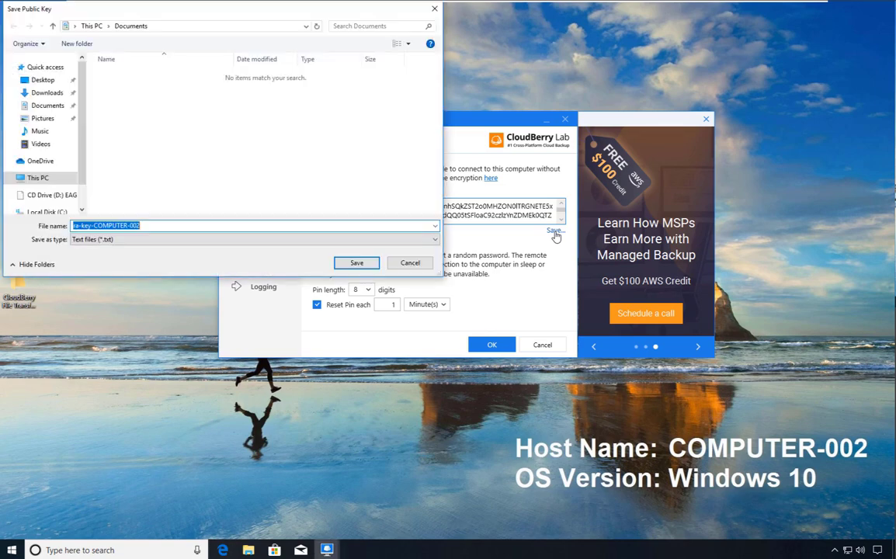
click(43, 80)
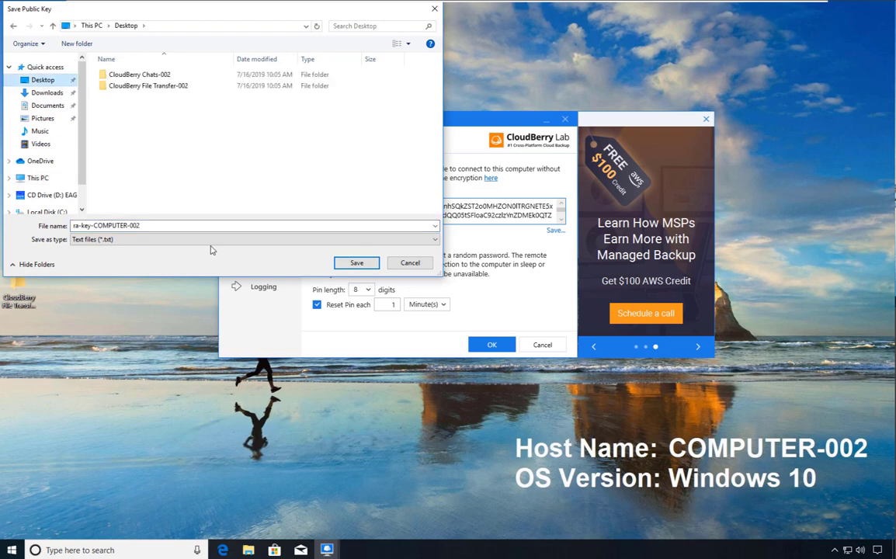
click(356, 263)
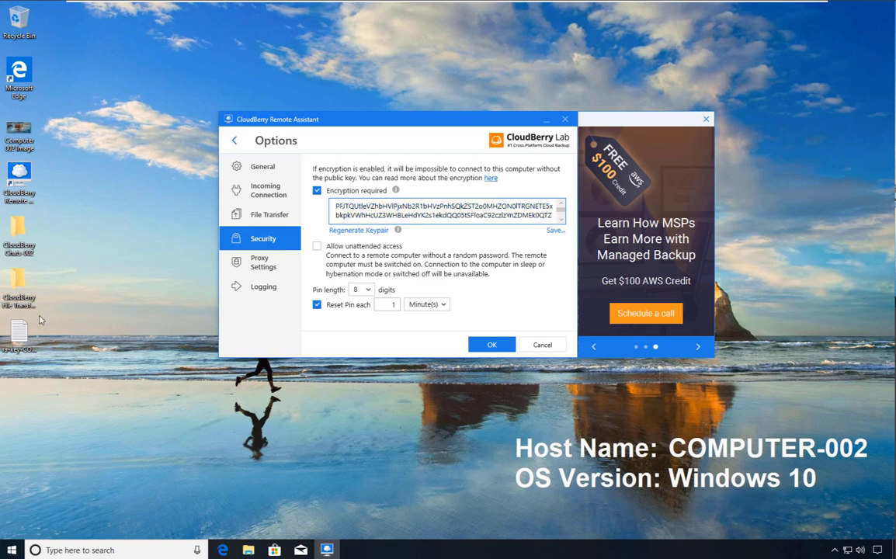
click(495, 345)
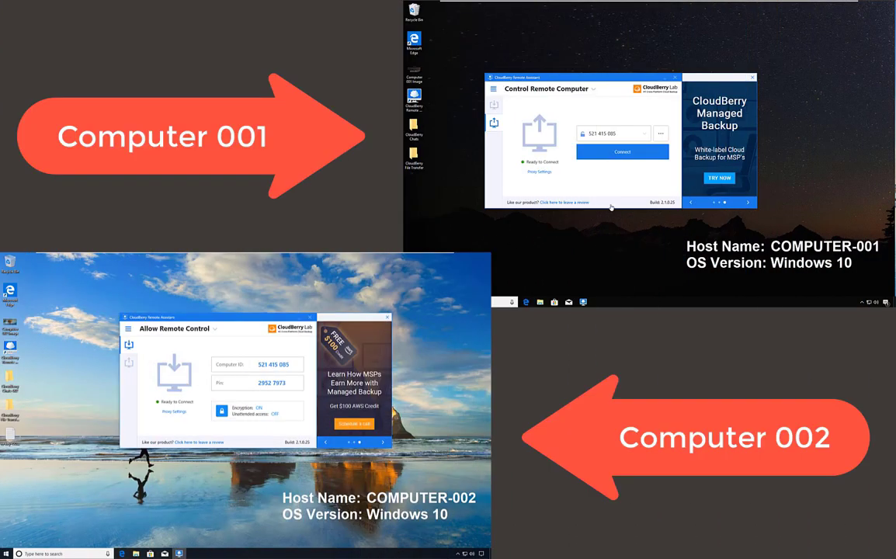
Start connecting from COMPUTER-001 and paste in COMPUTER-002's public key.
click(620, 156)
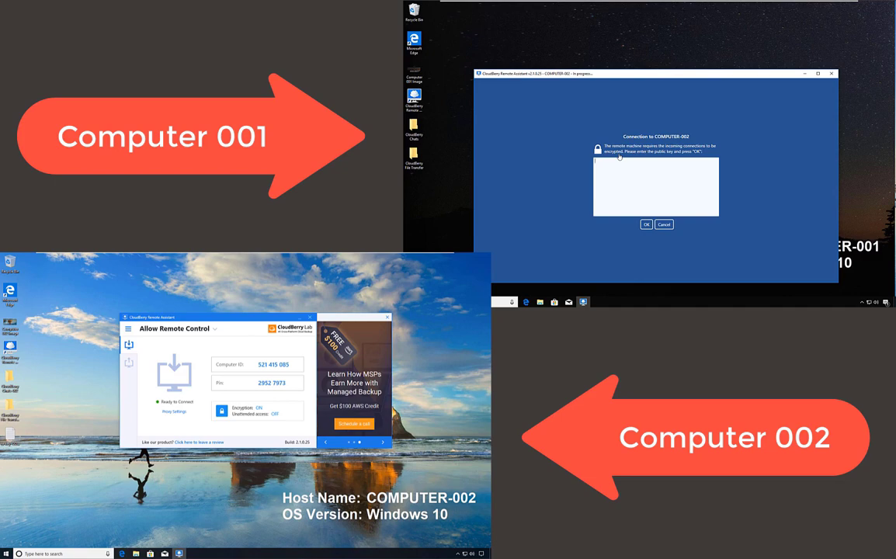
click(616, 160)
right_click(617, 171)
click(625, 186)
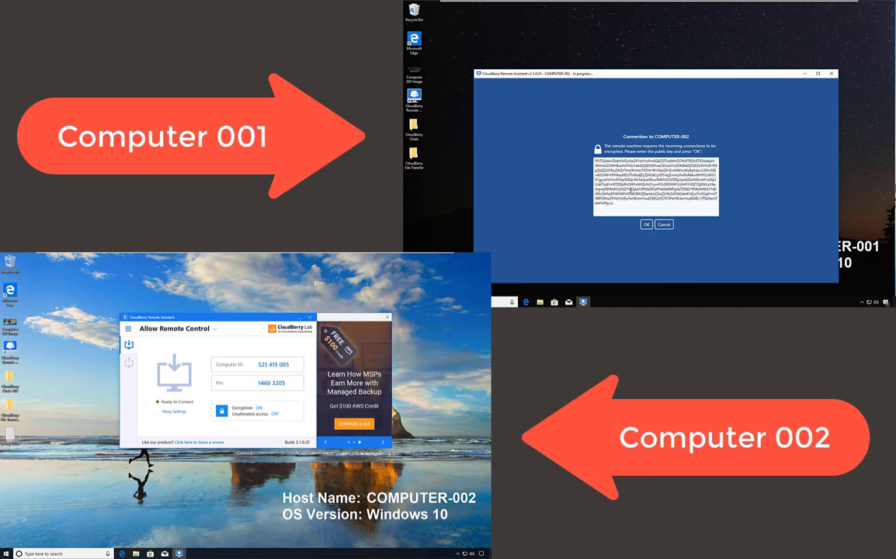
click(647, 225)
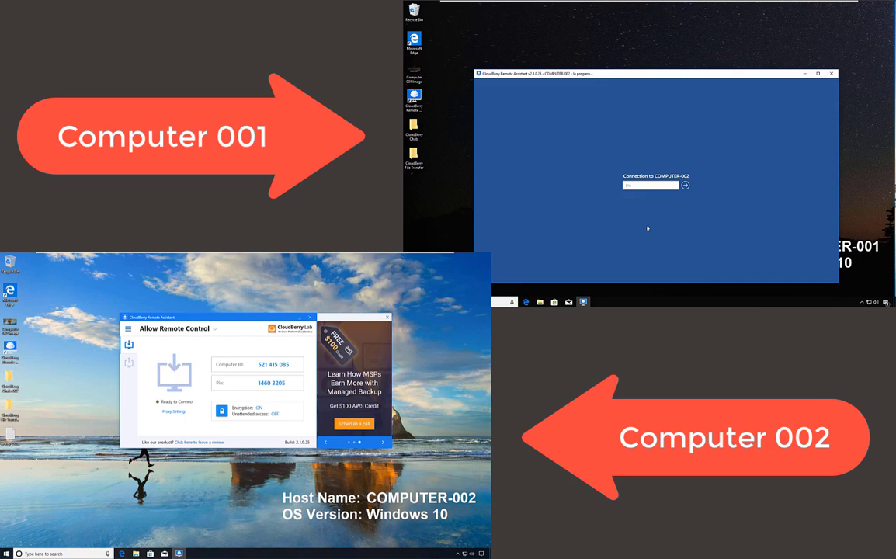
Enter COMPUTER-002's PIN to open the encrypted session, then disconnect.
key(Return)
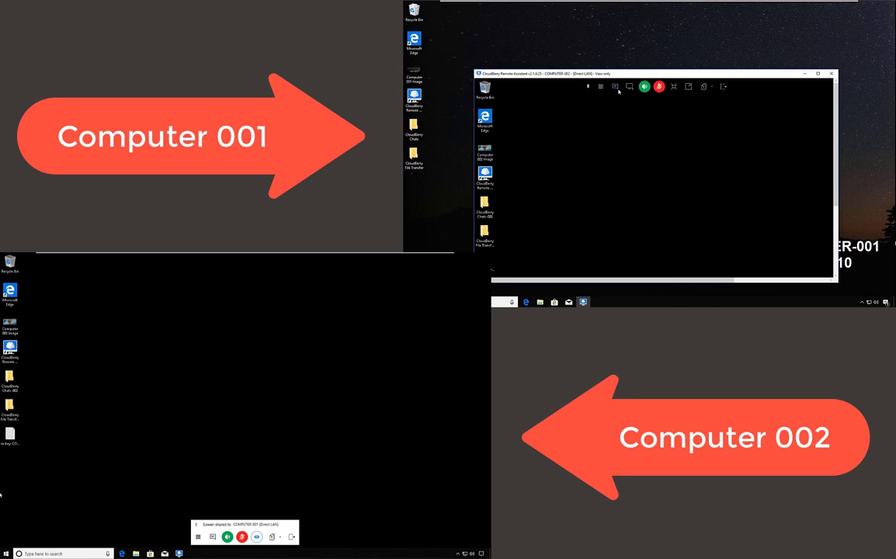
click(722, 87)
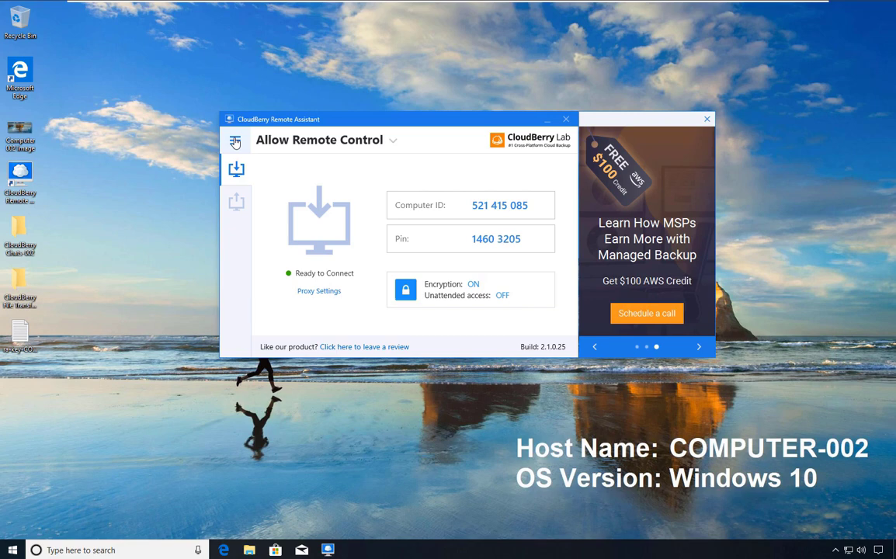
Tick Allow unattended access in Options > Security and apply with OK.
click(235, 142)
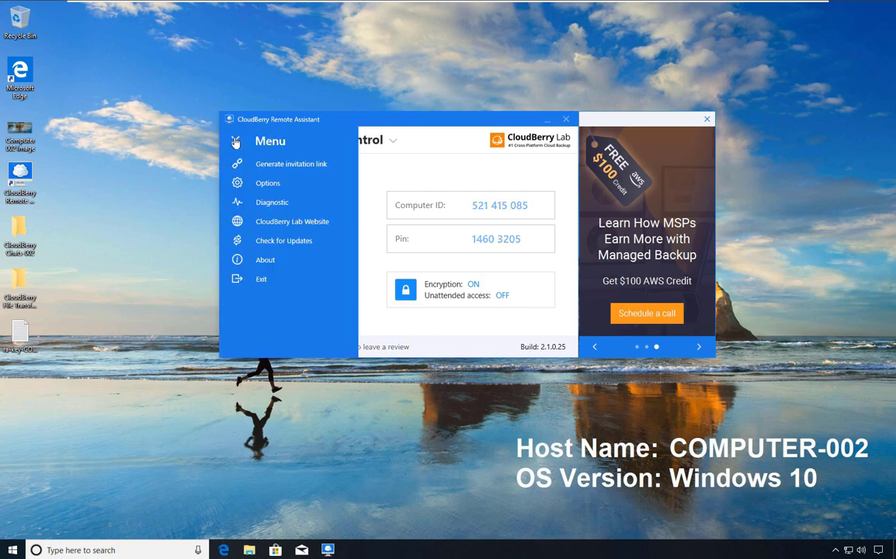
click(257, 184)
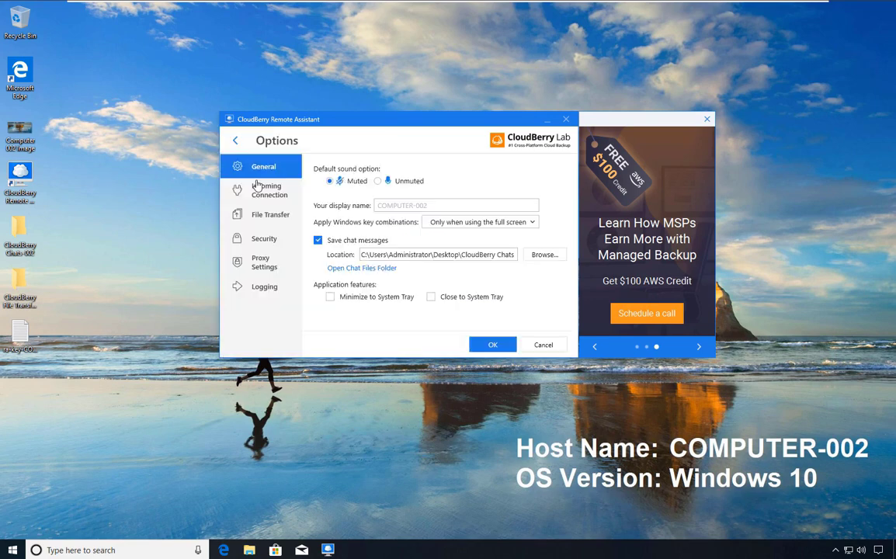
click(273, 244)
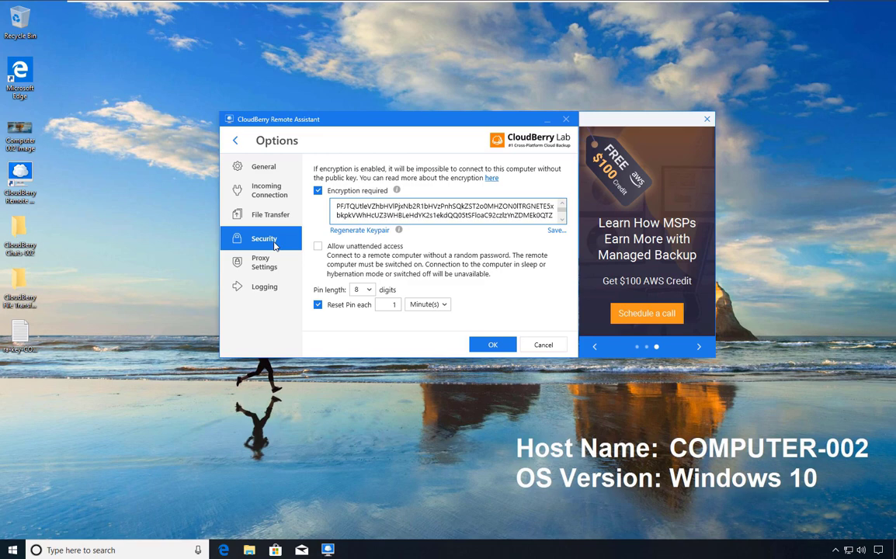
click(318, 246)
click(489, 347)
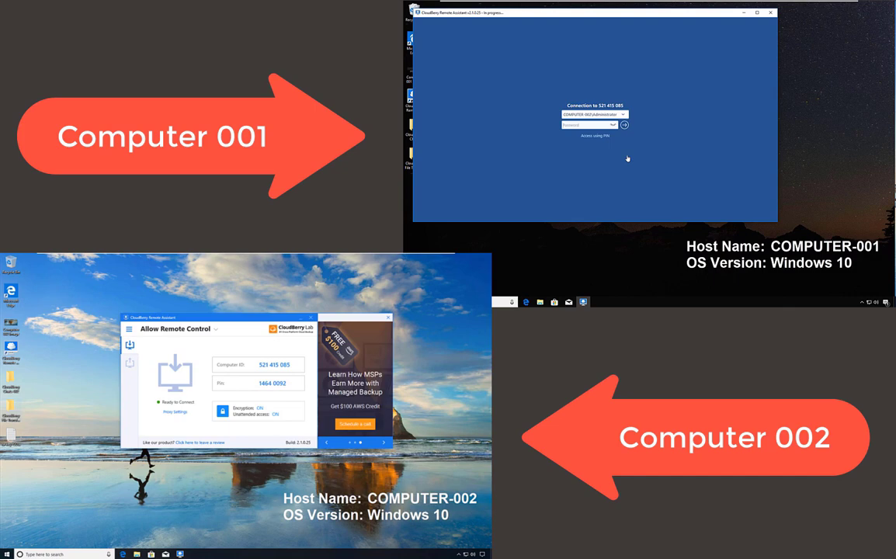
Submit the Windows password to sign in to Computer 002 with full control.
key(Return)
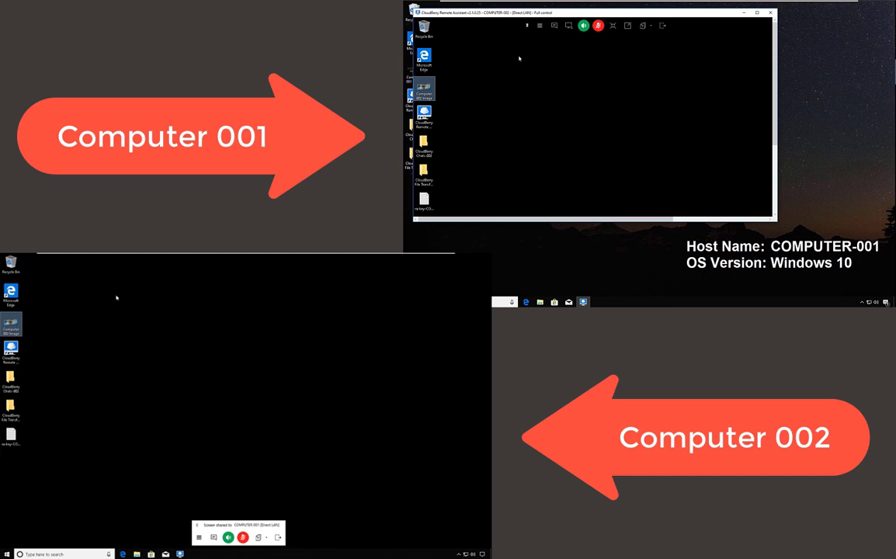
Nudge the Computer 002 Image icon, then view the session menu, where full control is unavailable.
mouse_move(424, 88)
mouse_down()
mouse_move(559, 106)
mouse_move(423, 93)
mouse_up()
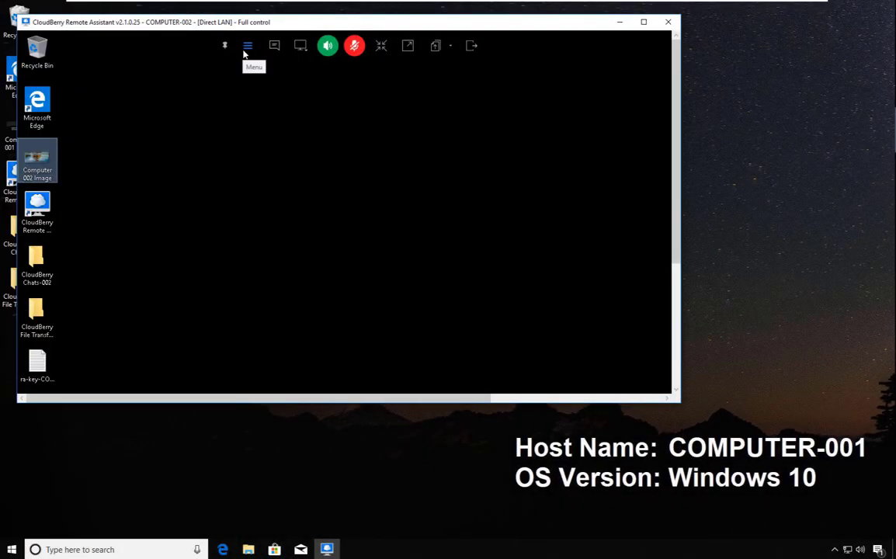
click(246, 49)
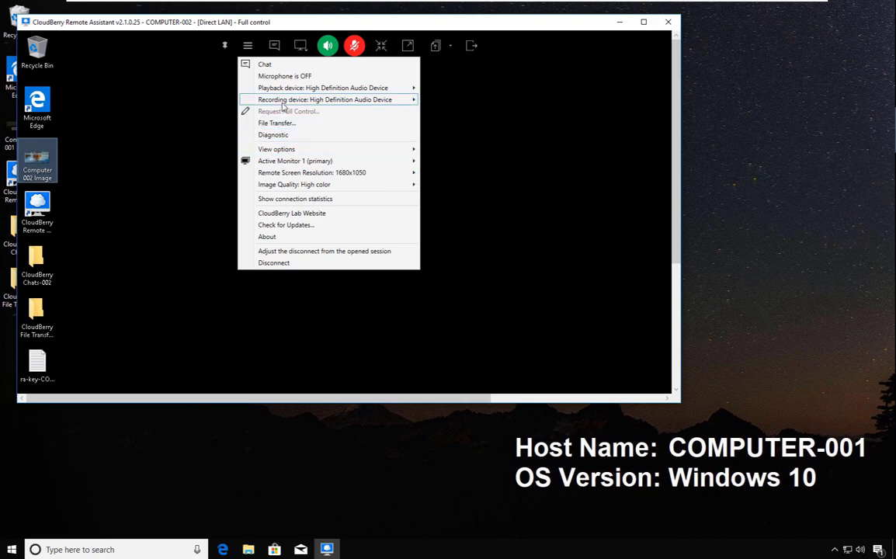
mouse_move(285, 111)
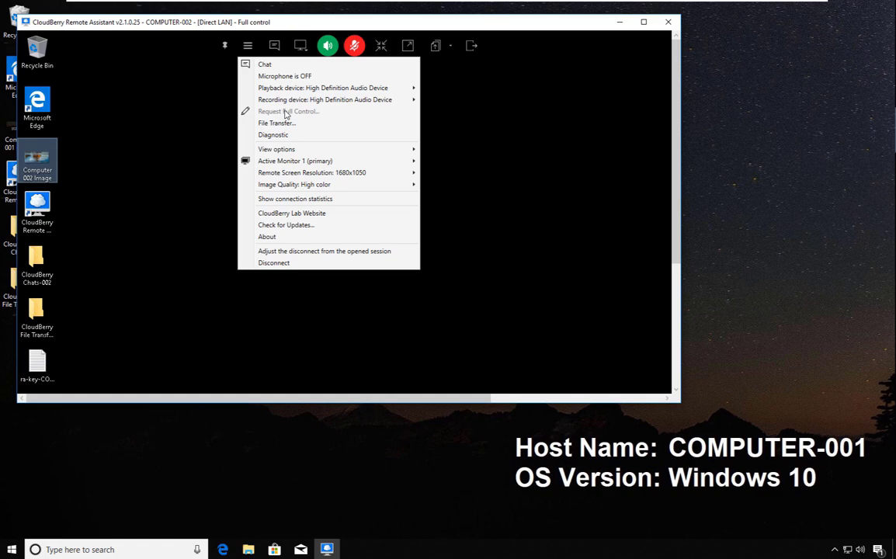
Review the disconnect behaviours, keep 'Let the program to auto-detect the action (default)', and confirm.
click(473, 46)
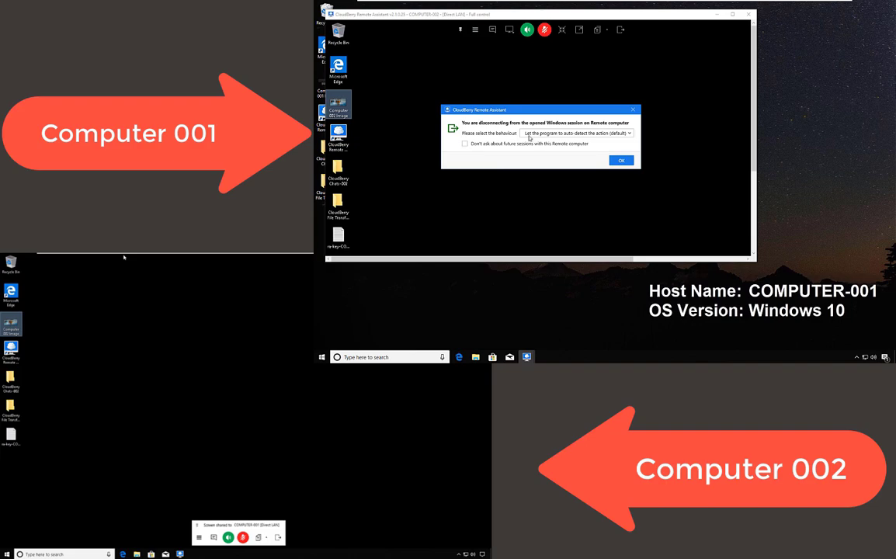
click(535, 134)
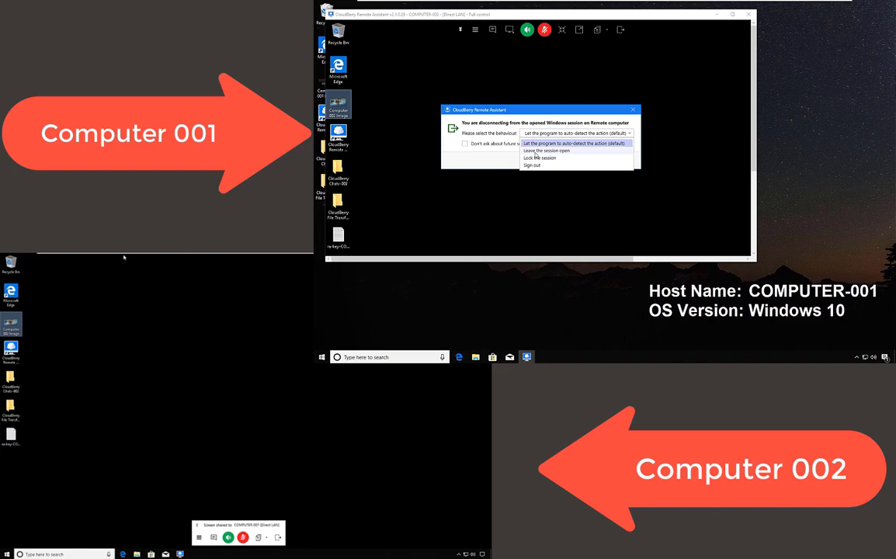
key(Escape)
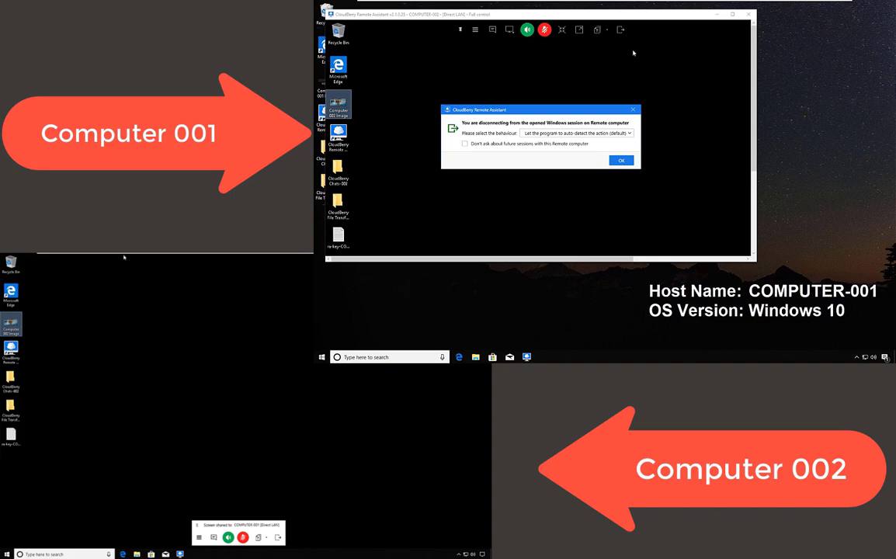
click(592, 134)
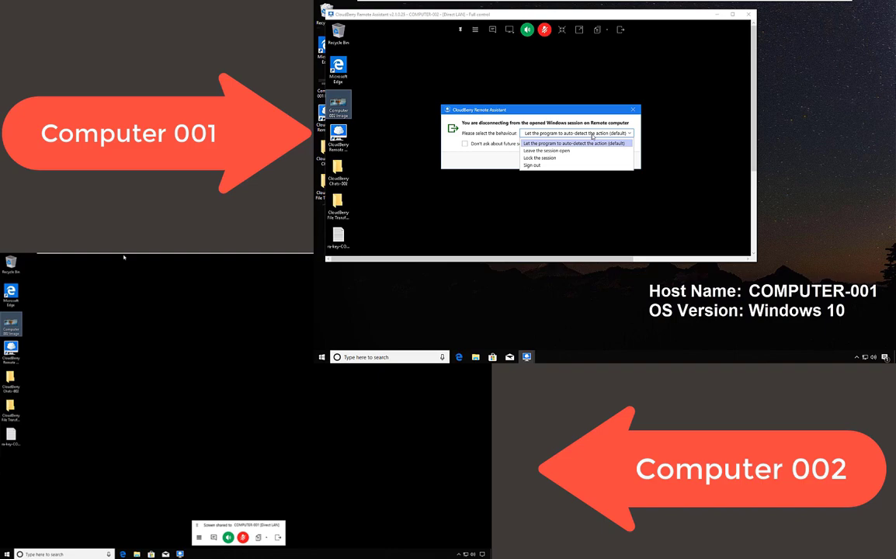
click(570, 143)
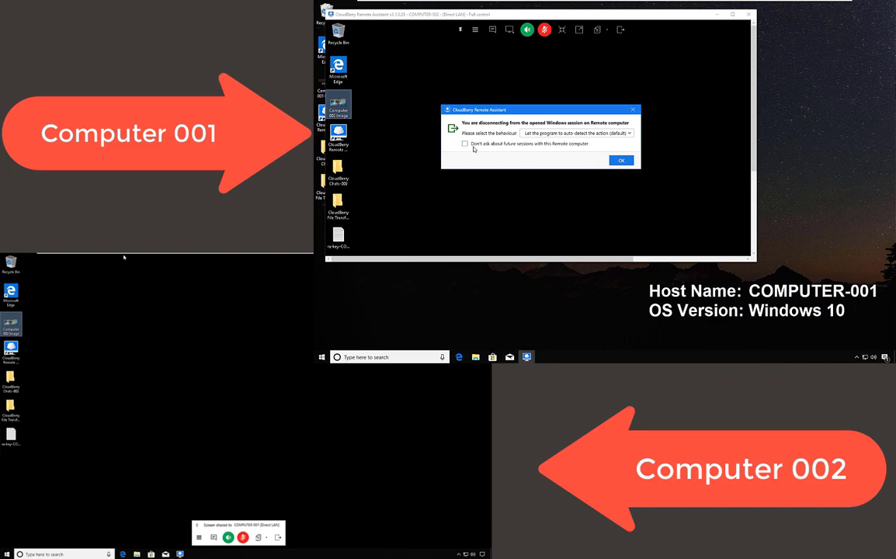
click(572, 134)
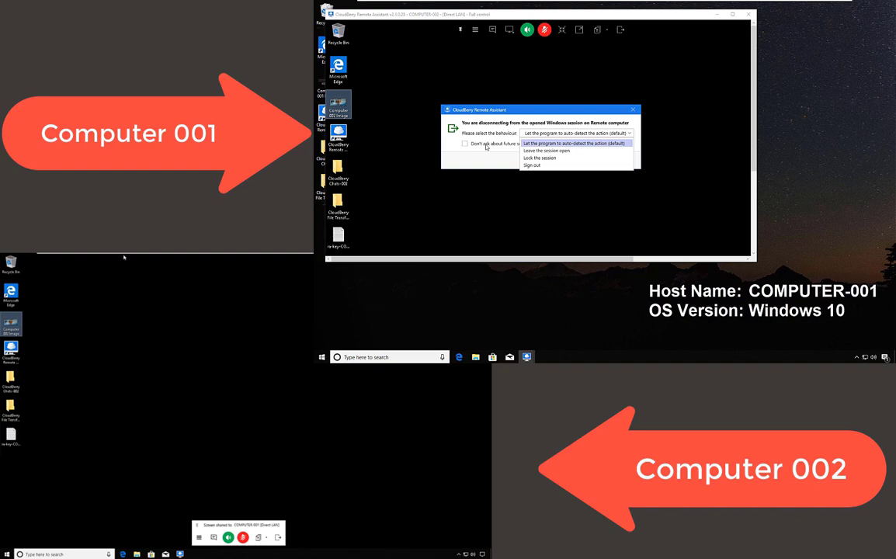
click(436, 145)
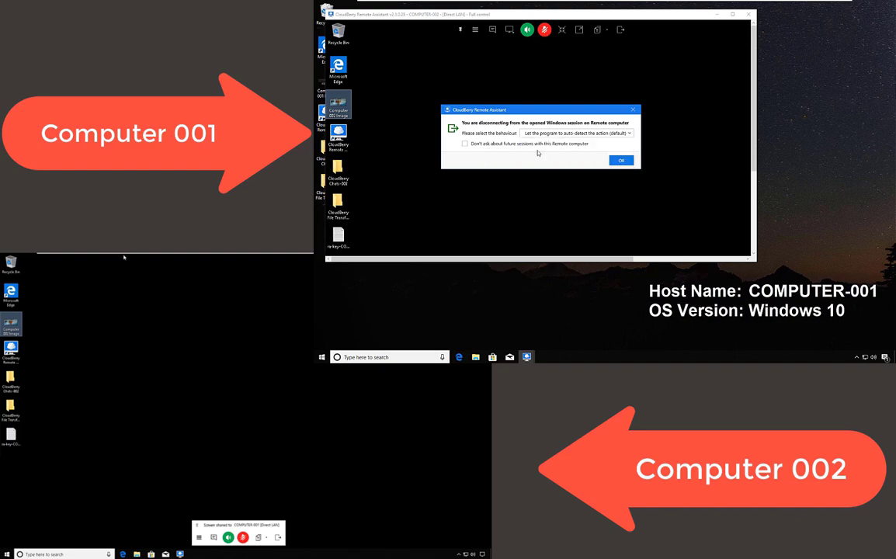
click(620, 160)
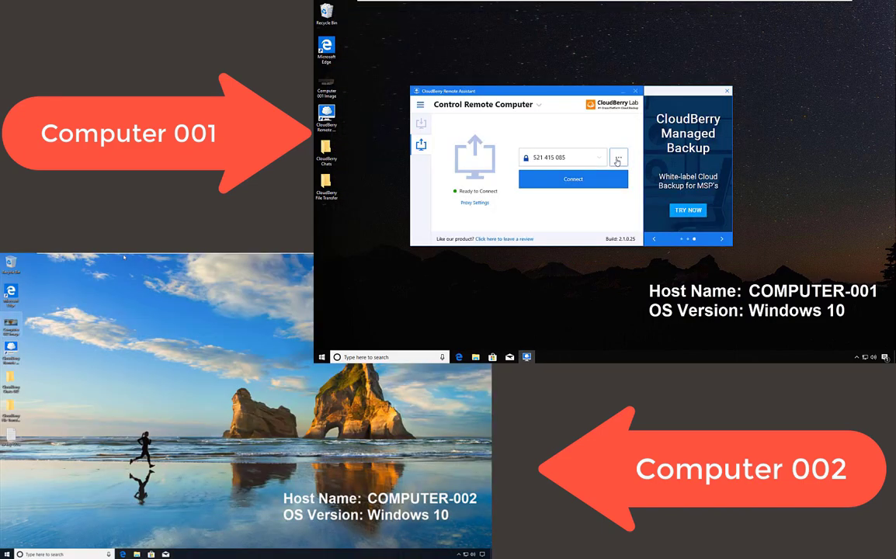
Reconnect to COMPUTER-002 through its saved remote ID.
click(564, 180)
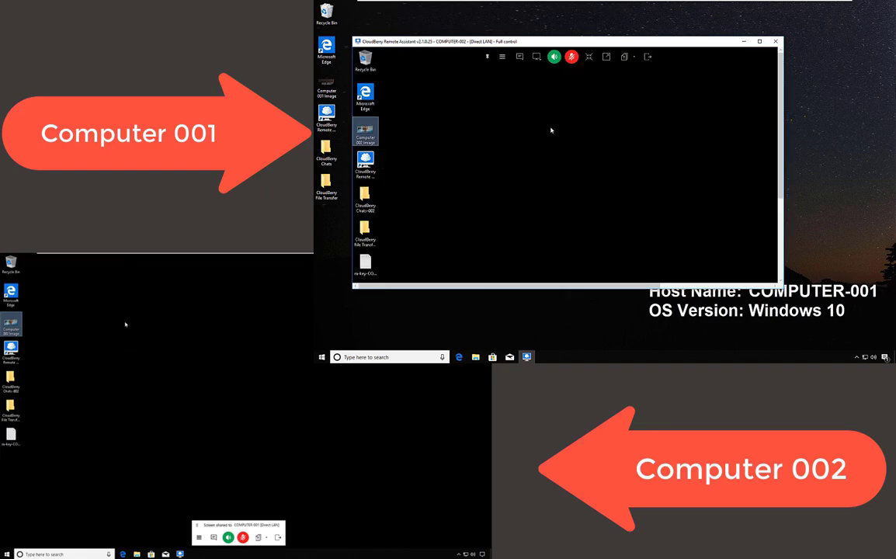
Disconnect from COMPUTER-002 with the 'Sign out' disconnect behaviour selected.
click(646, 56)
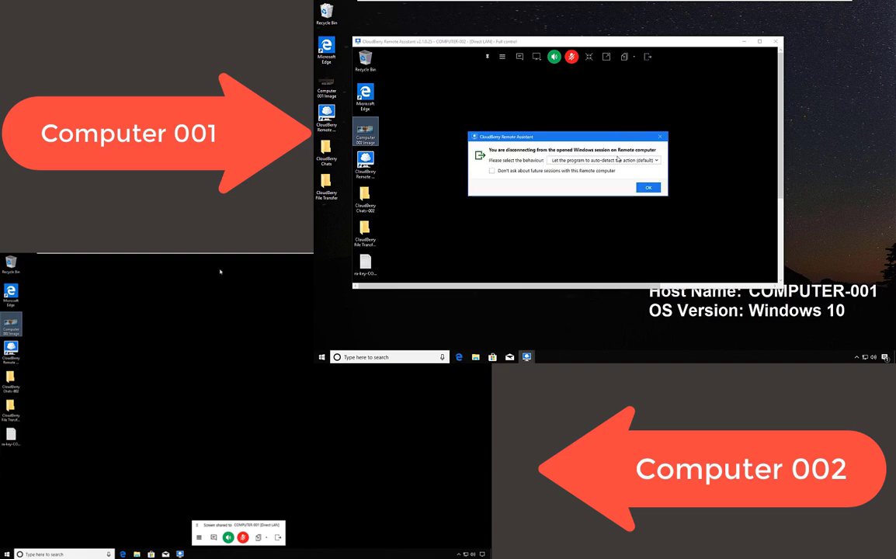
click(615, 162)
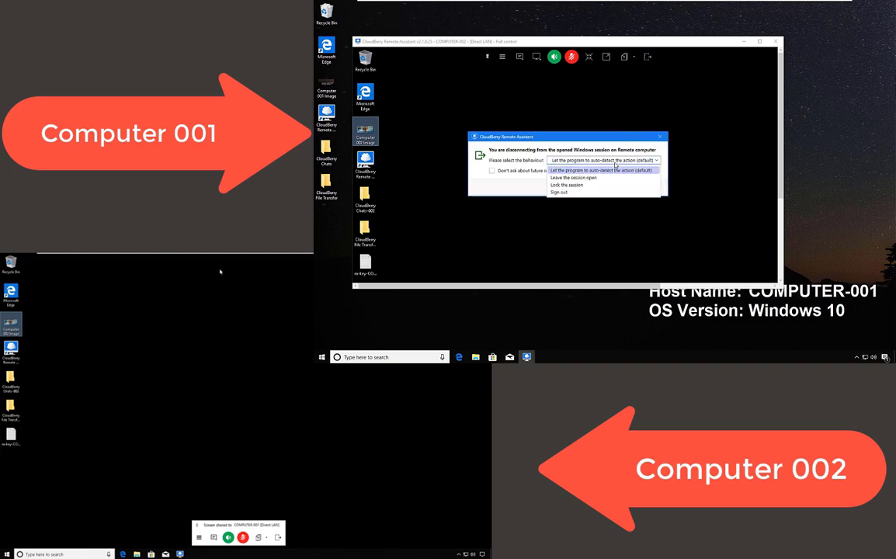
click(567, 193)
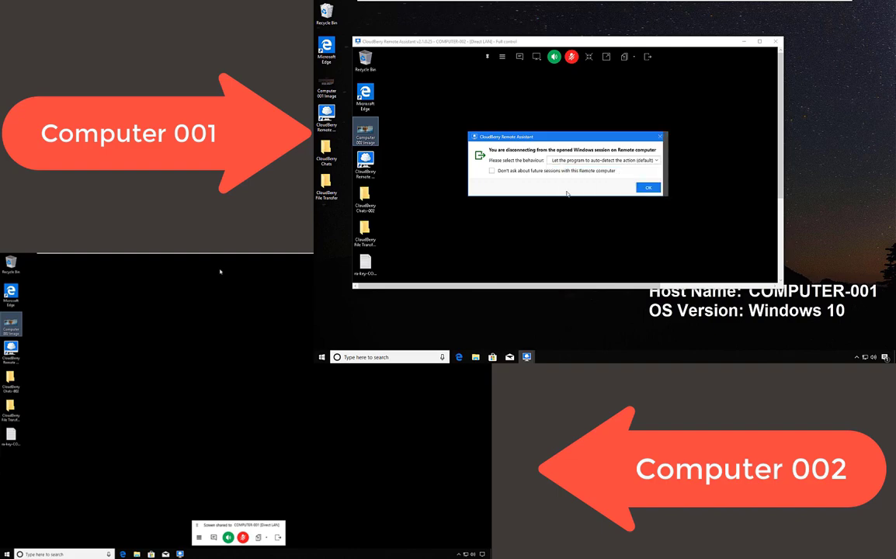
click(644, 188)
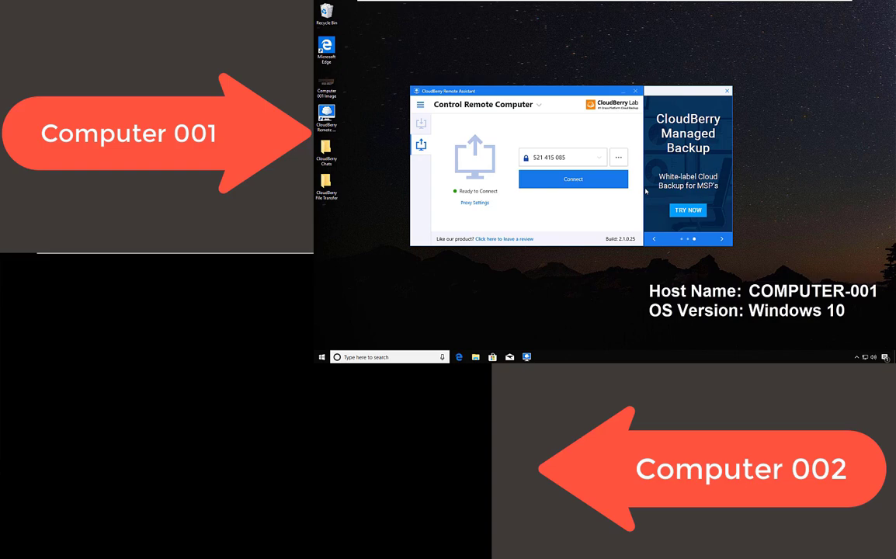
Reconnect, enter the sign-in PIN on COMPUTER-002, and drag the session window larger.
click(555, 180)
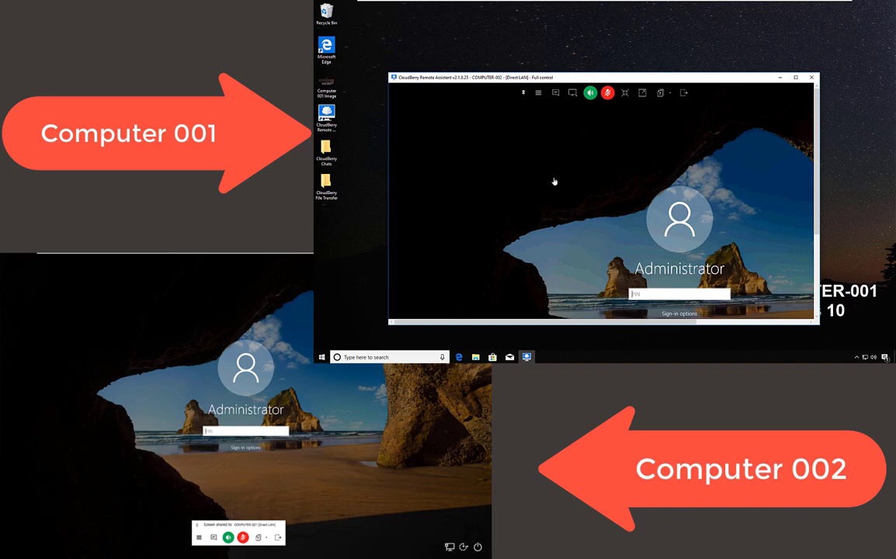
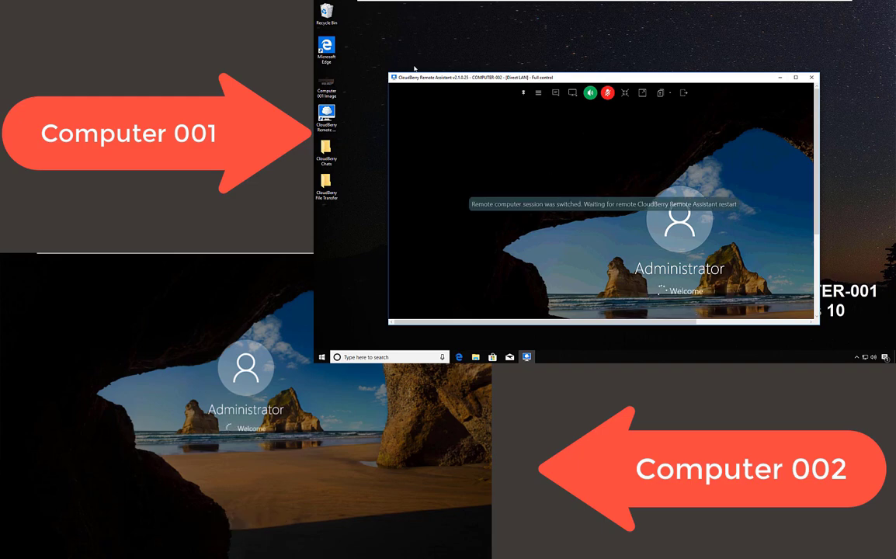
drag(388, 73, 347, 3)
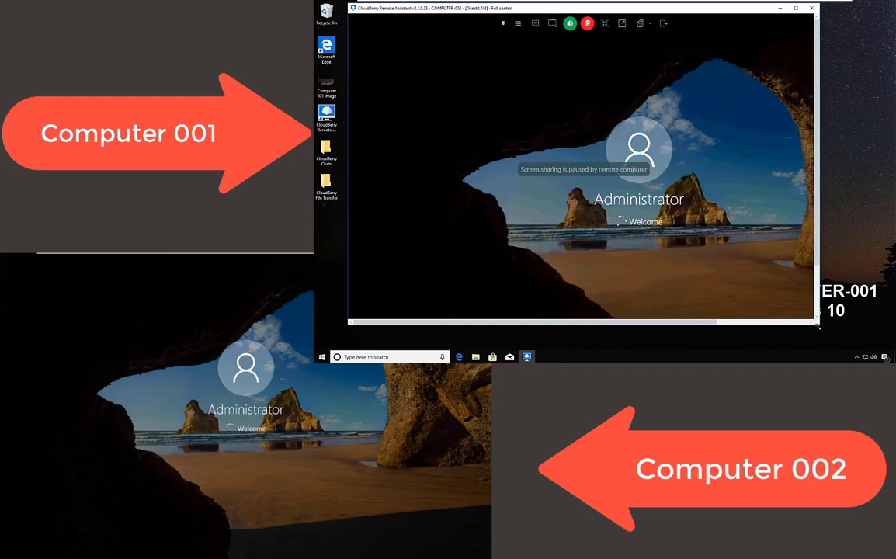
drag(820, 325, 876, 341)
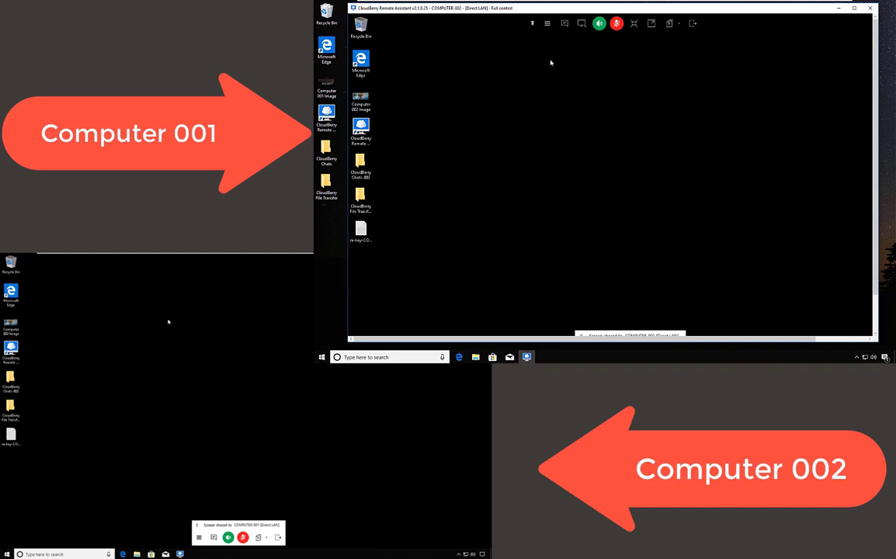
Uncheck 'Hide desktop wallpaper' under the session menu's View options.
click(546, 25)
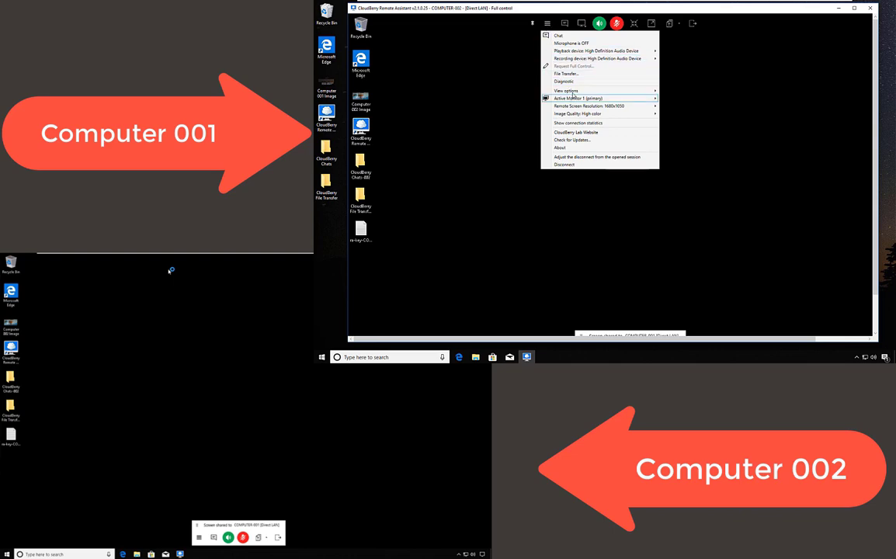
mouse_move(573, 91)
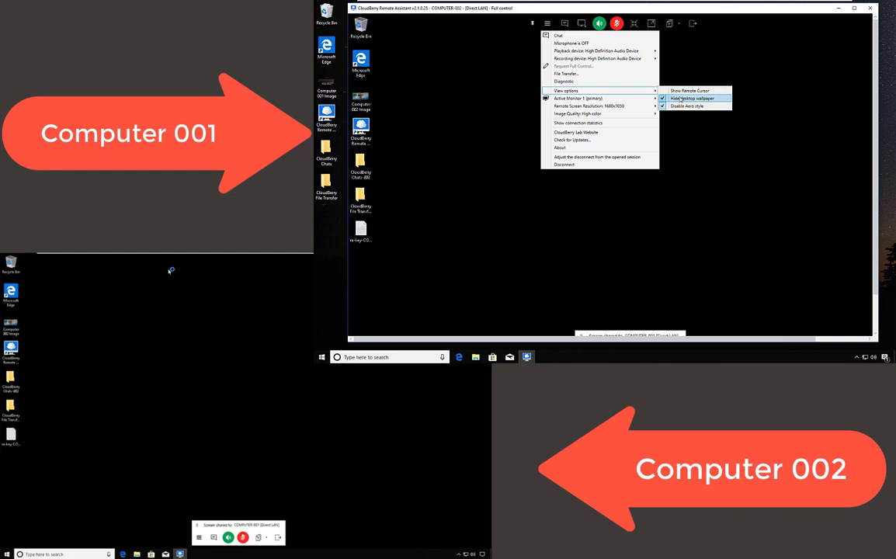
click(680, 99)
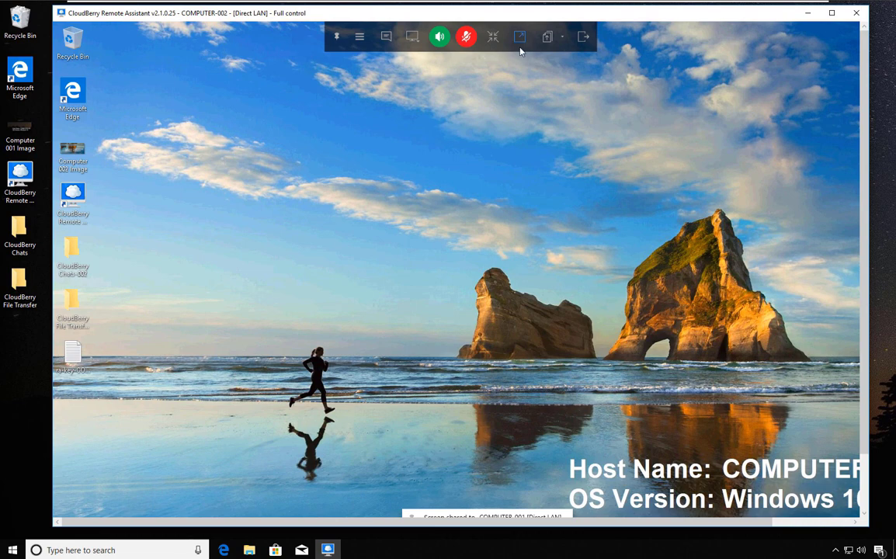
Disconnect from COMPUTER-002 with 'Lock the session' chosen as the disconnect behaviour.
click(583, 43)
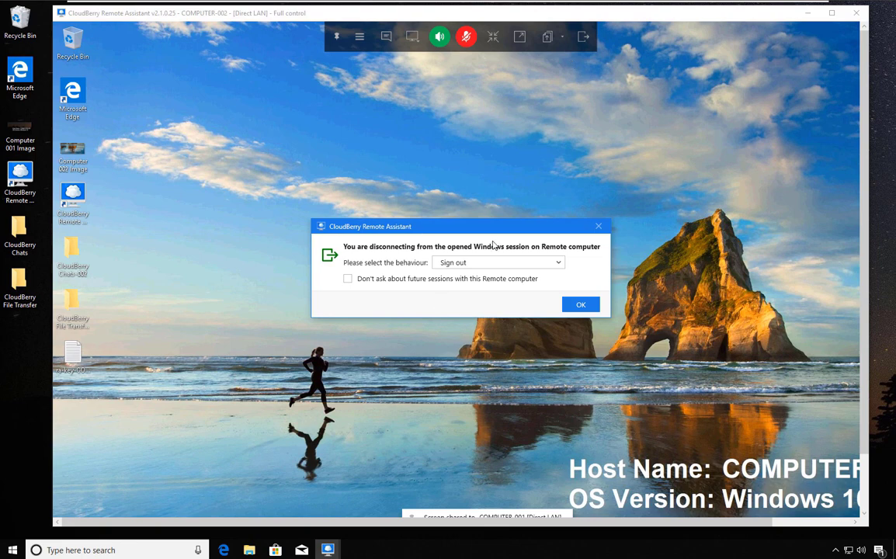
click(542, 266)
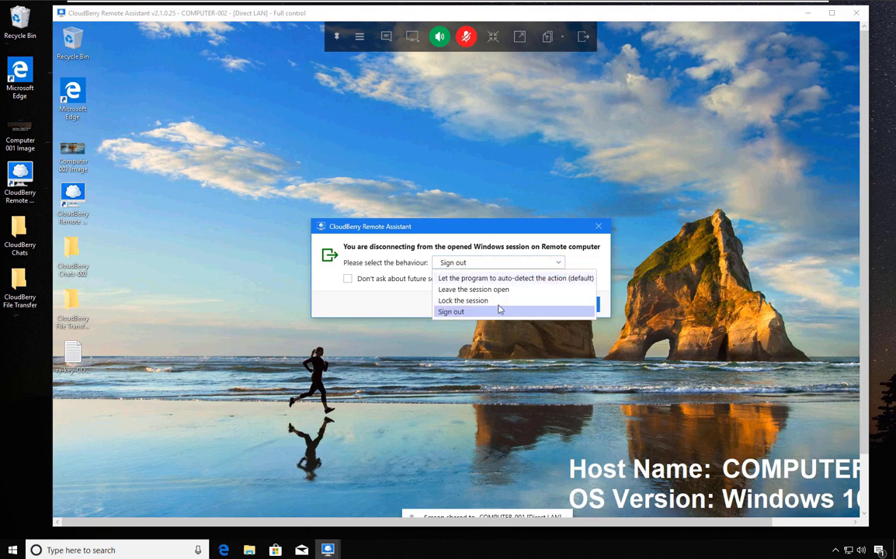
click(478, 303)
click(592, 308)
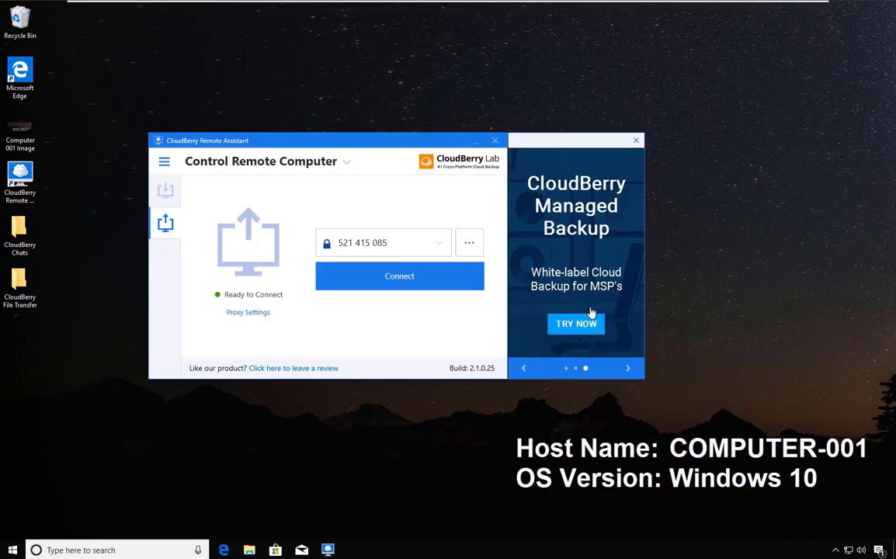